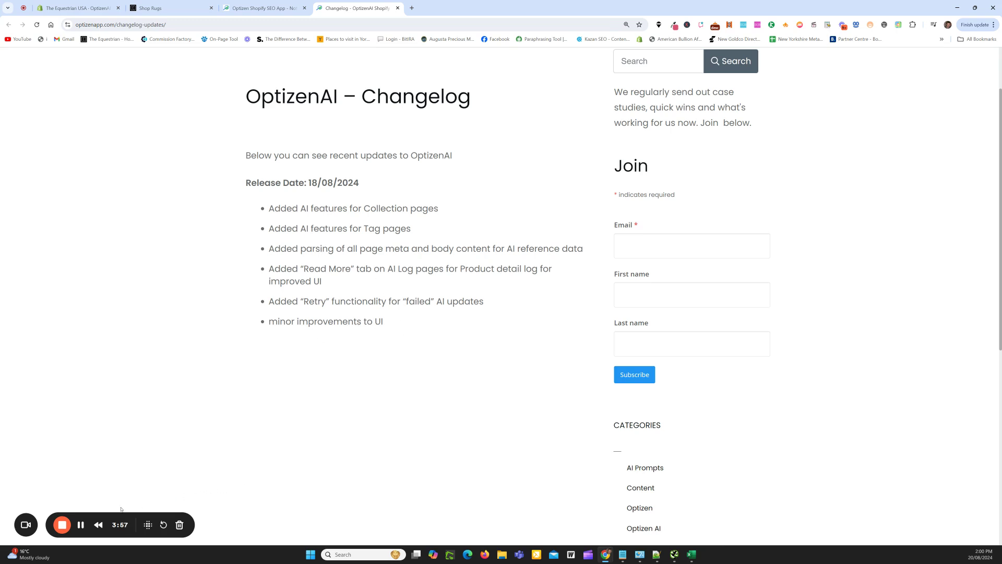
Switch from the OptizenAI changelog to the admin tab with the Shop Rugs collection editor
key("ctrl+1")
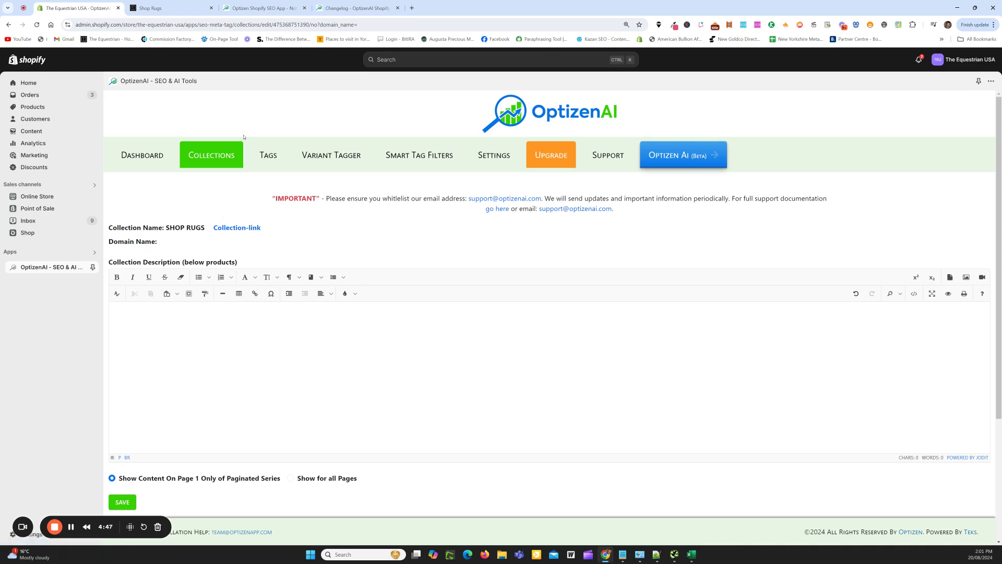
left_click(158, 2)
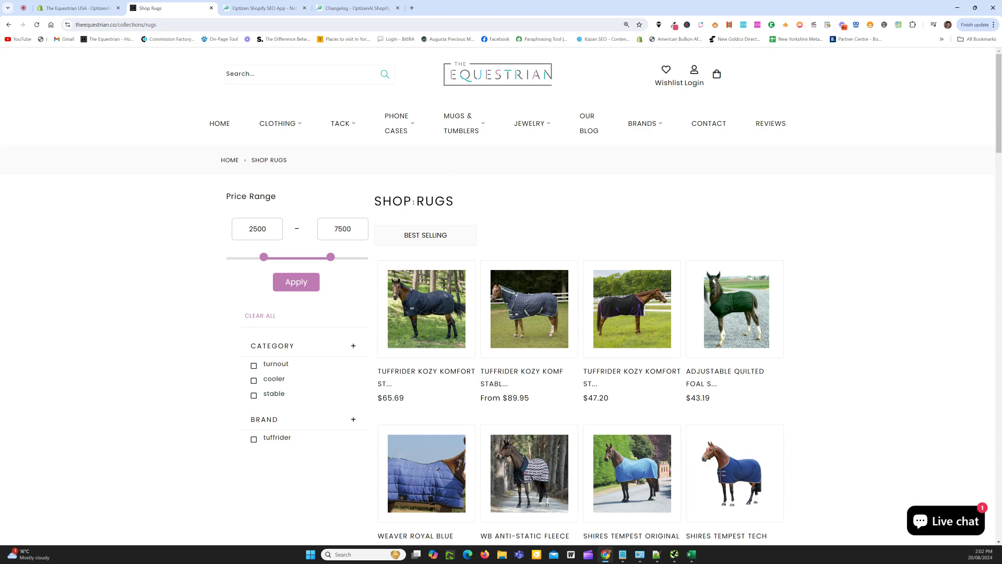
scroll(525, 351, "down", 3)
scroll(524, 352, "up", 3)
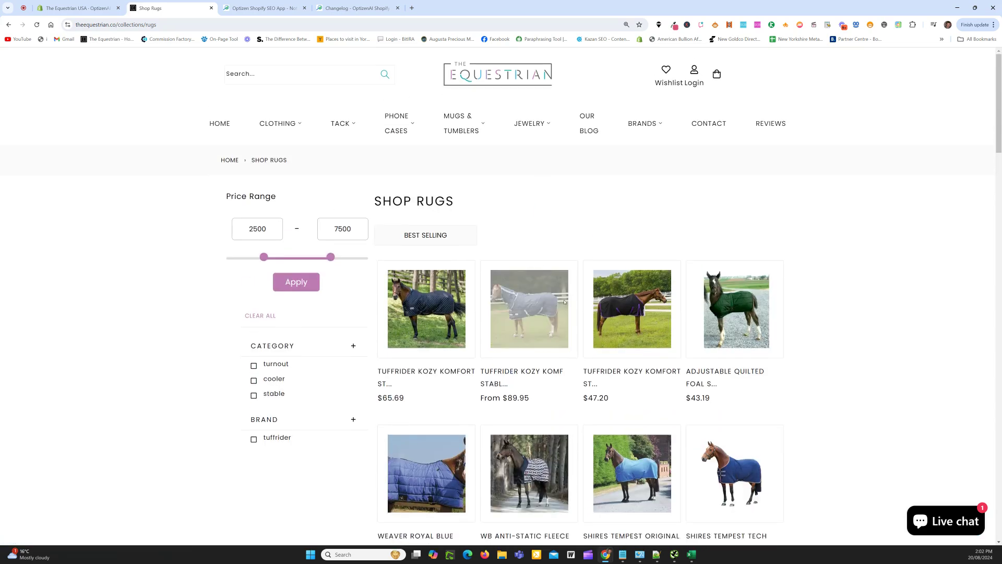
scroll(549, 324, "down", 1)
scroll(550, 323, "down", 20)
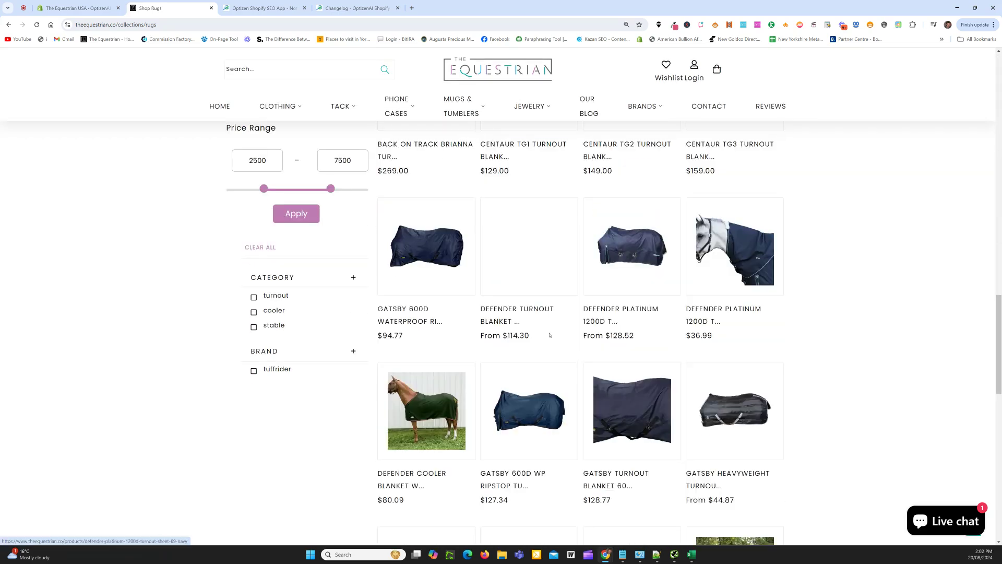
scroll(546, 339, "down", 6)
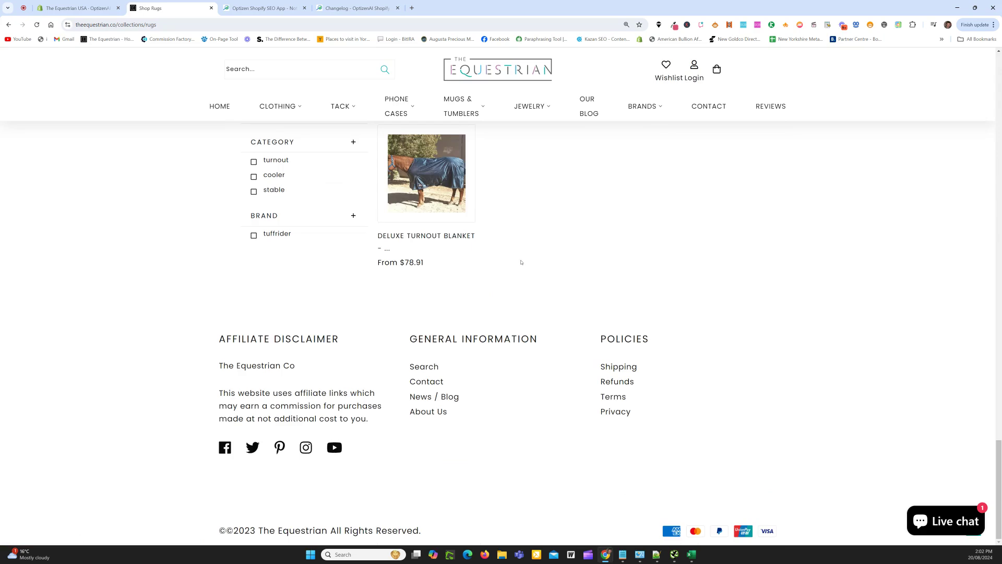
scroll(552, 327, "up", 7)
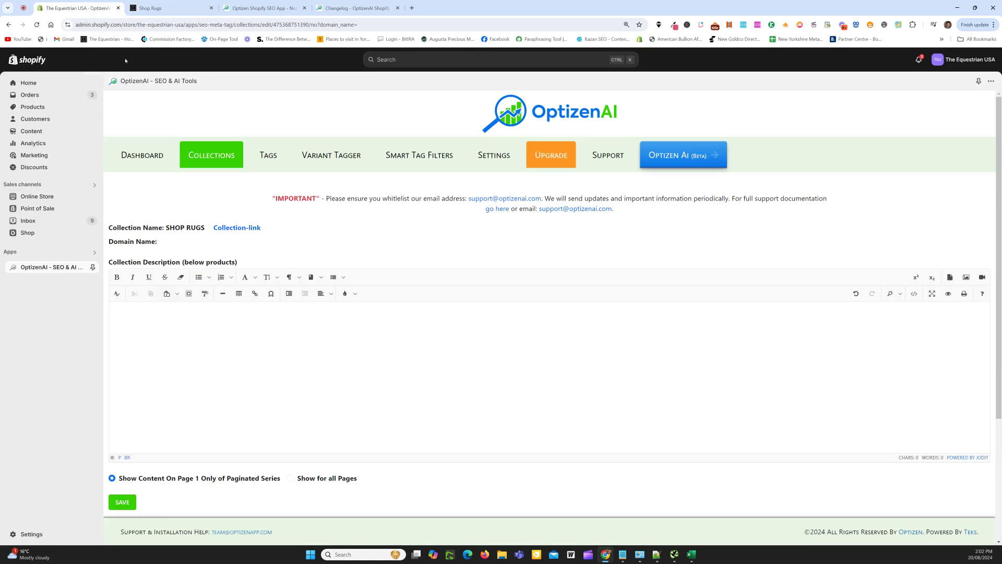
left_click(78, 8)
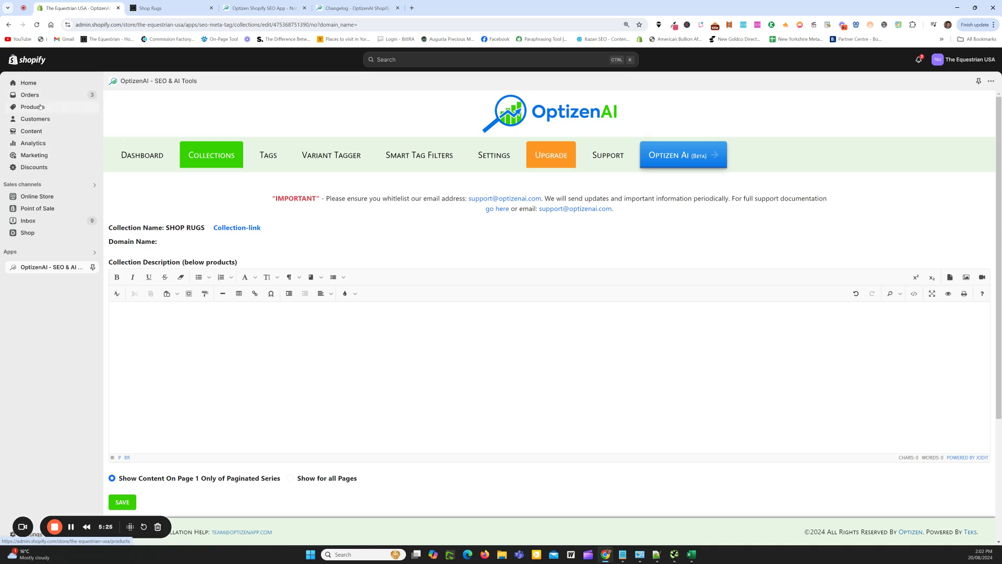
Open the Optizen AI Collections listing and filter it for 'rug'
left_click(667, 158)
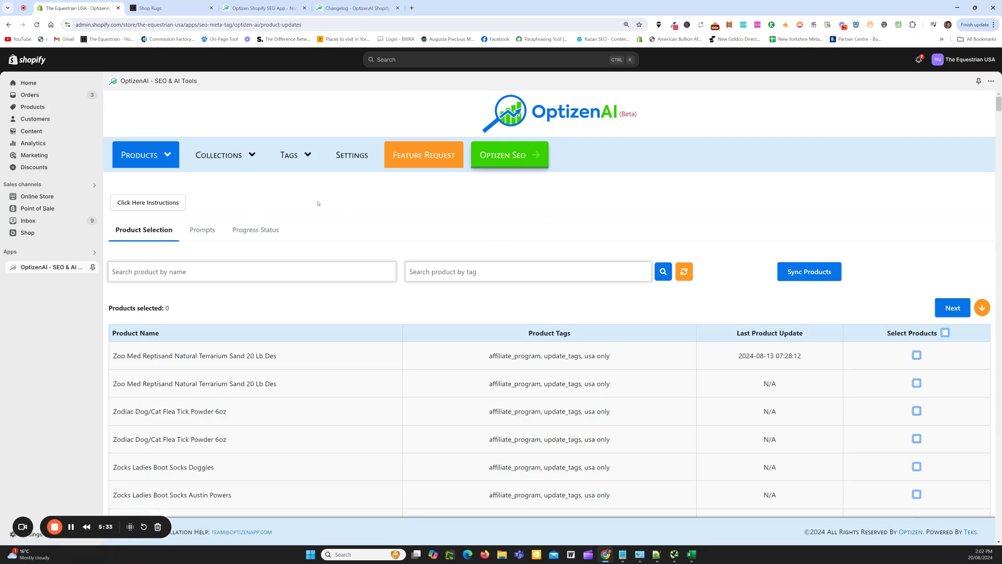
left_click(227, 160)
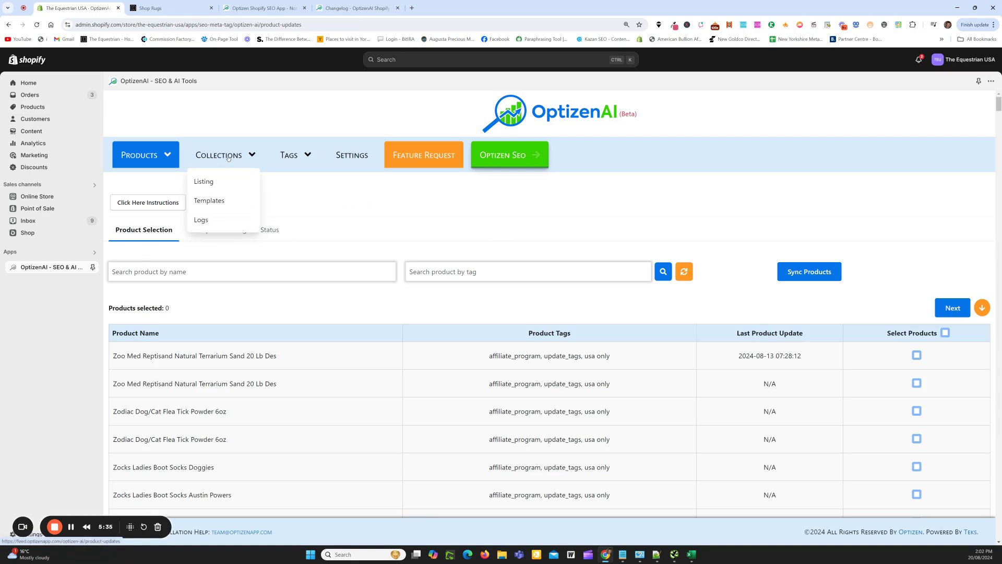
left_click(204, 182)
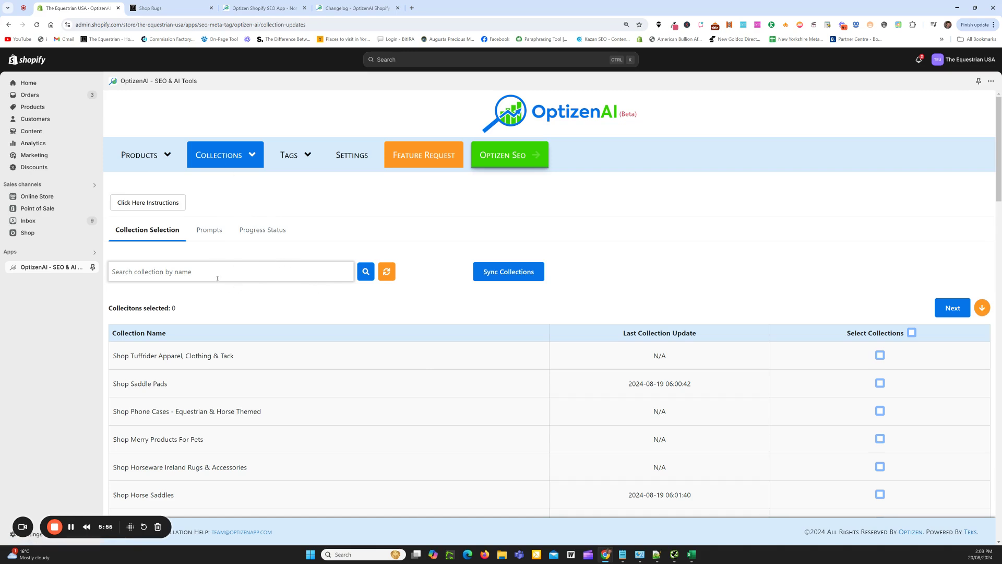
type("rugs")
left_click(366, 272)
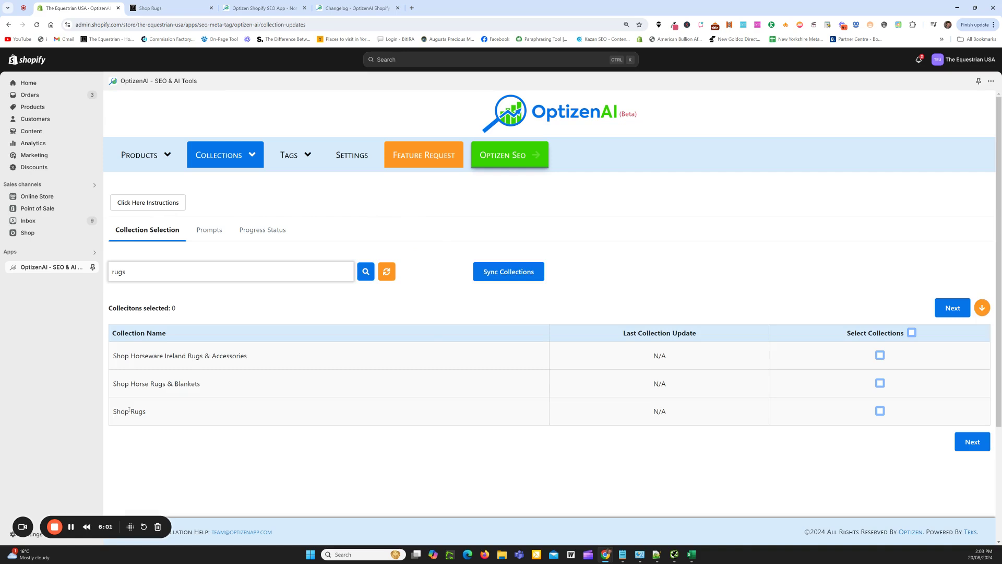
Select Shop Rugs, continue to prompts, and name the job 'Rug Update'
left_click(880, 411)
left_click(966, 446)
left_click(155, 274)
type("Rug Update")
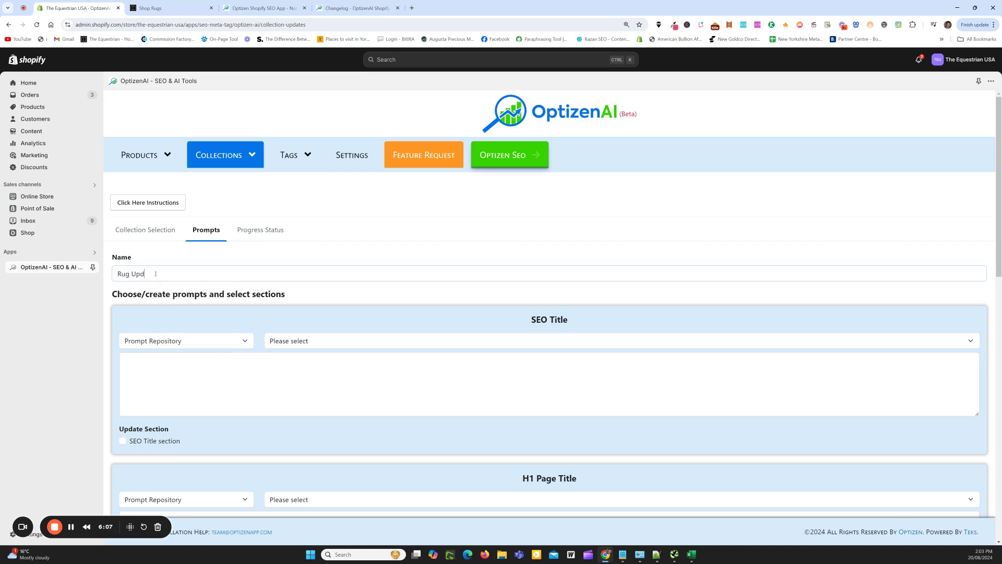
Assign the Tag Page SEO Title Simple JSON Prompt to the SEO Title section
left_click(197, 342)
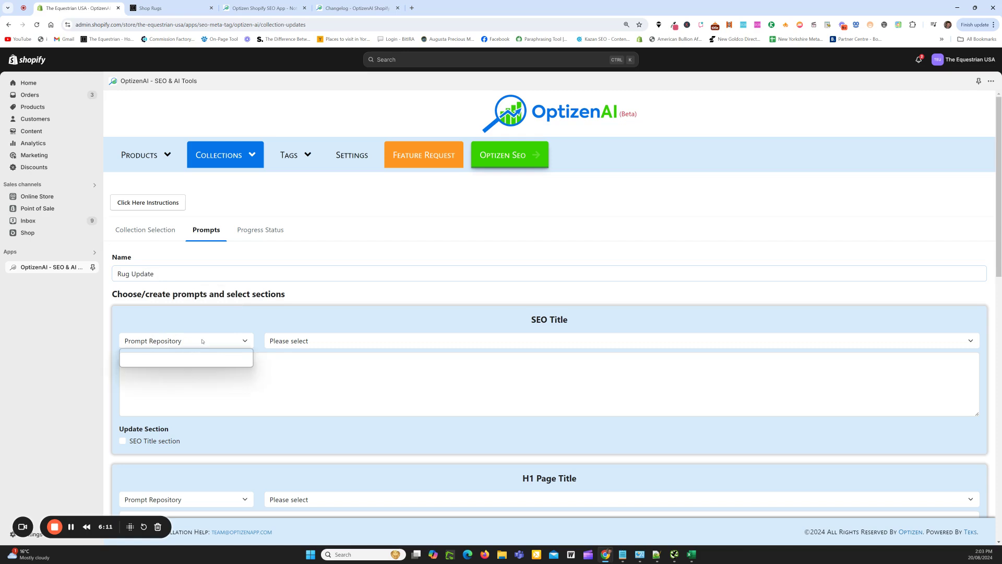
left_click(207, 354)
left_click(284, 341)
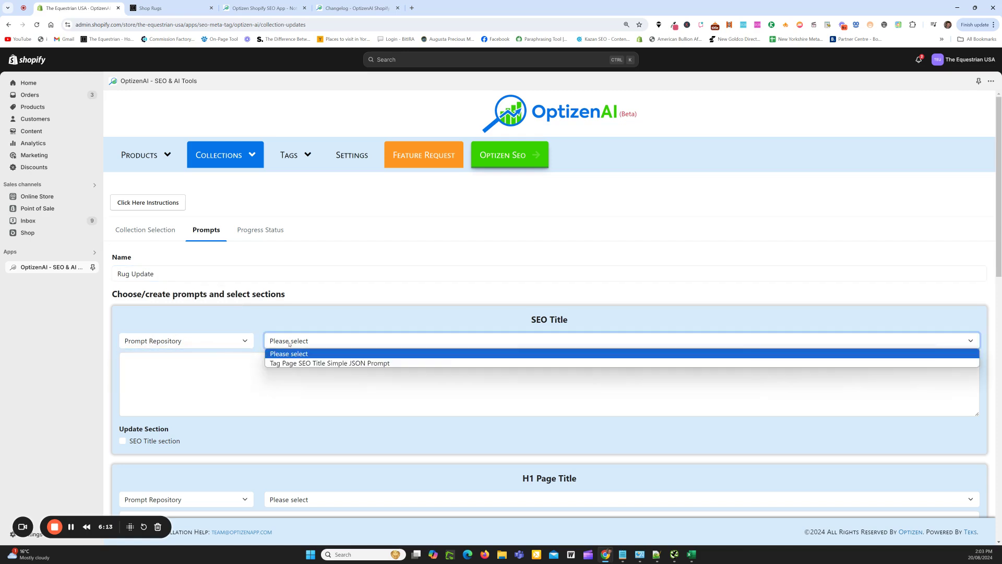
left_click(289, 362)
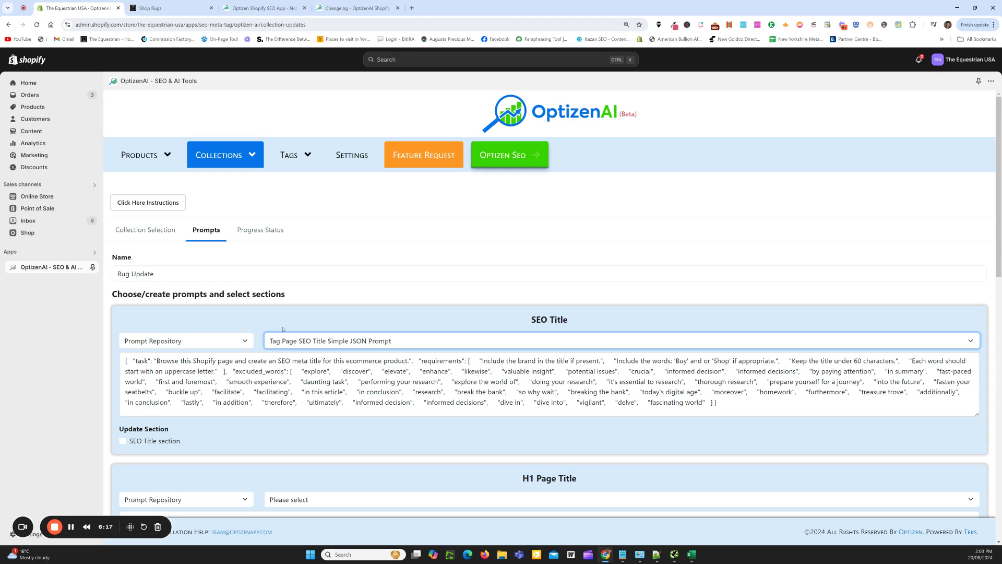
scroll(498, 377, "down", 2)
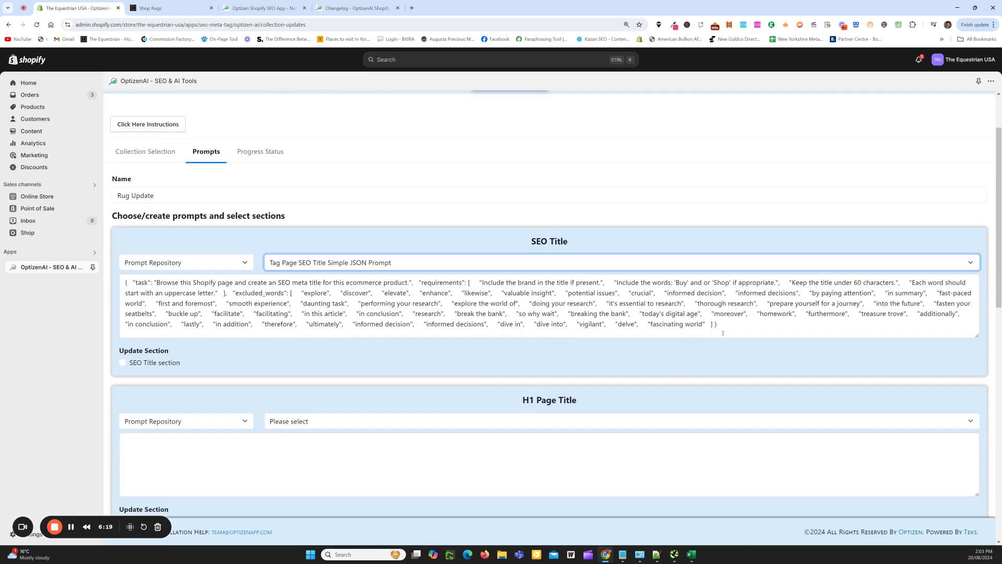
left_click(723, 326)
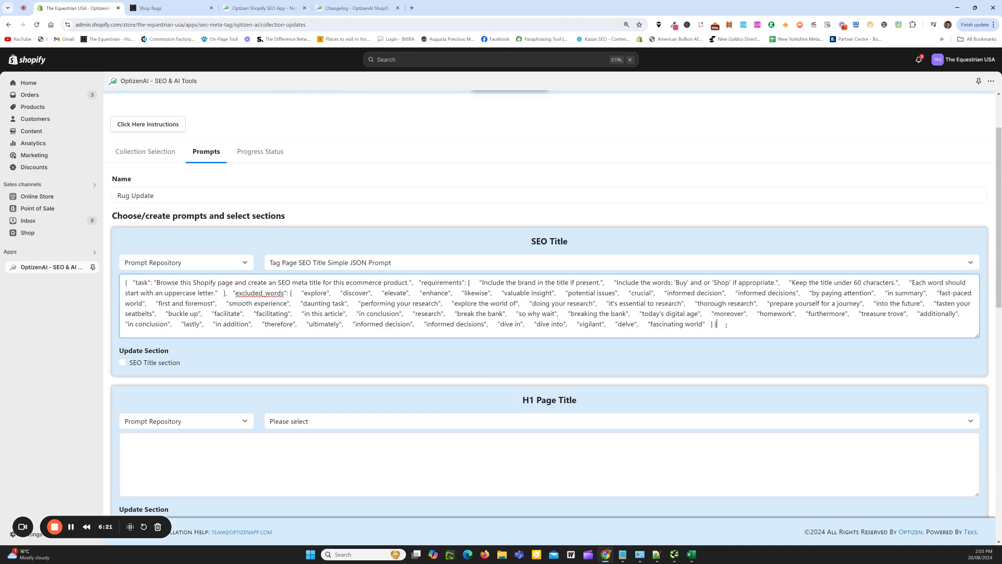
left_click_drag(722, 325, 123, 280)
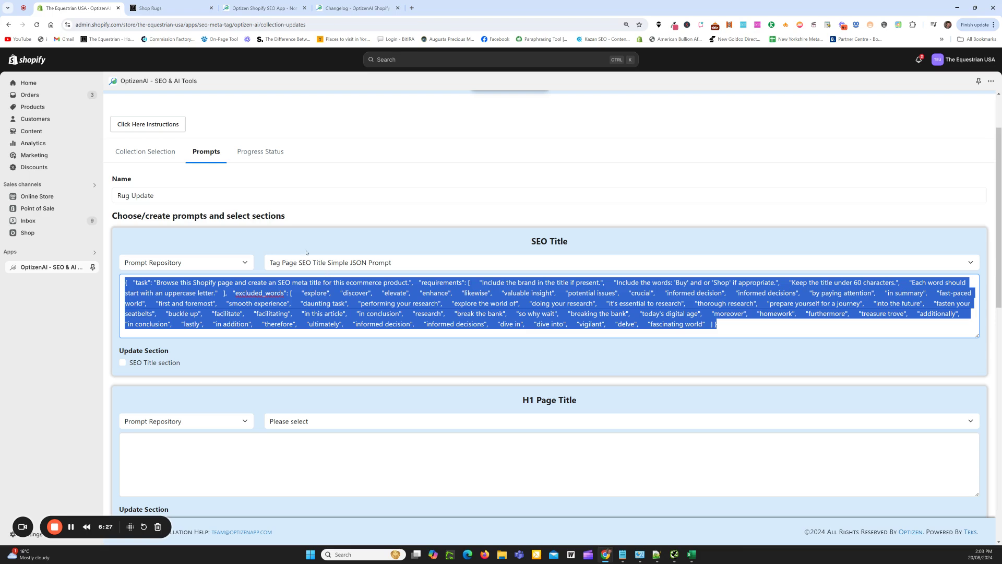
left_click(297, 264)
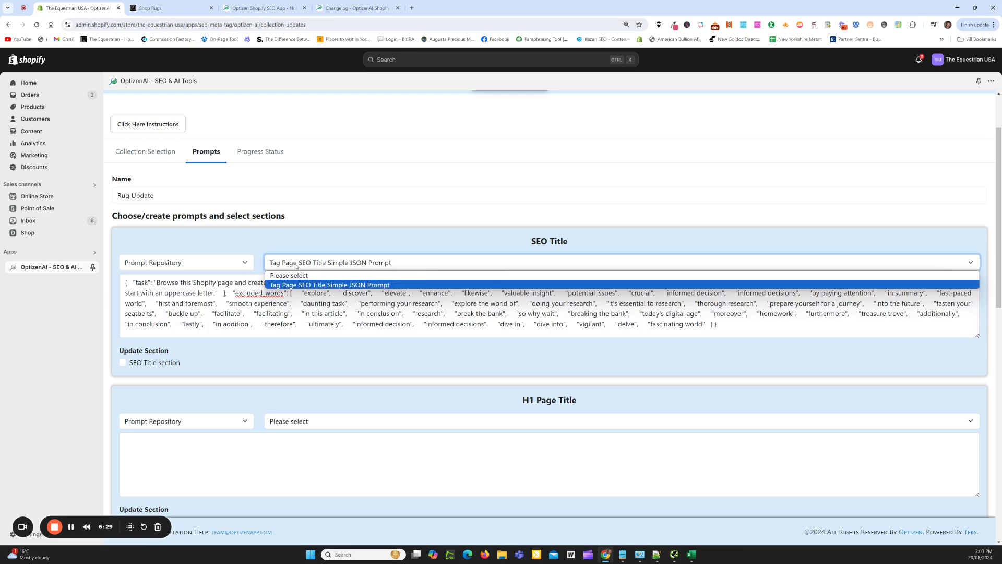
left_click(293, 284)
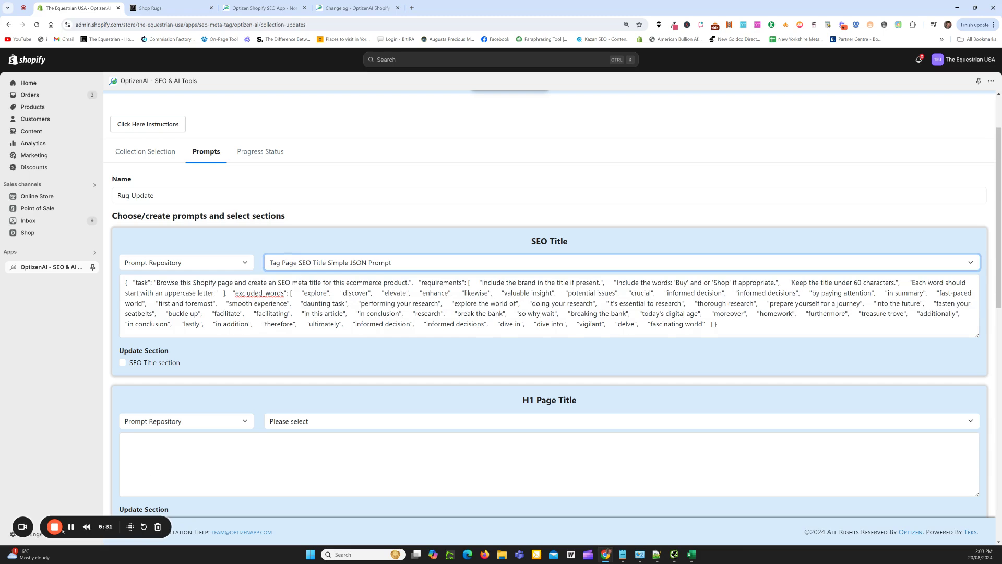
scroll(411, 340, "down", 1)
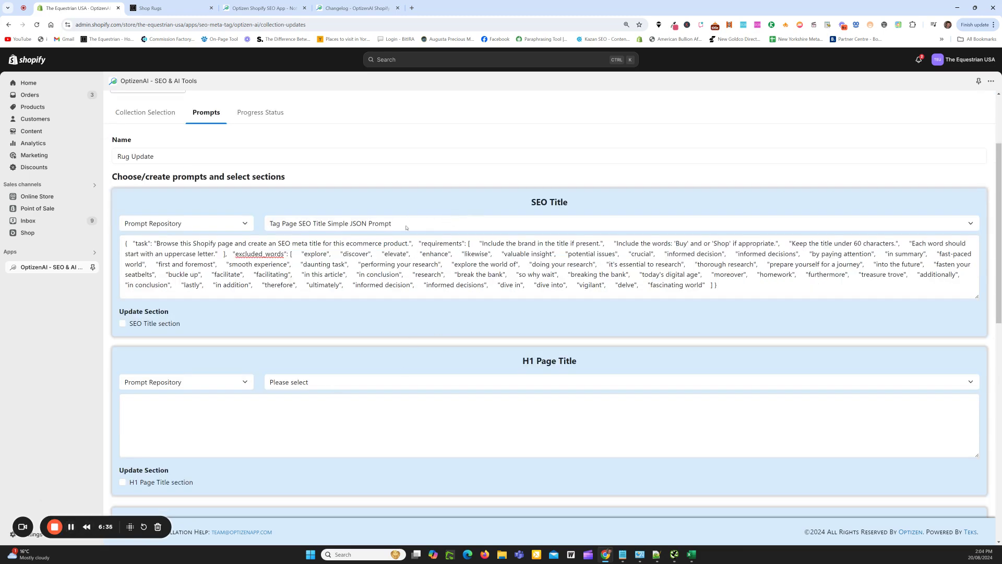
scroll(406, 227, "up", 2)
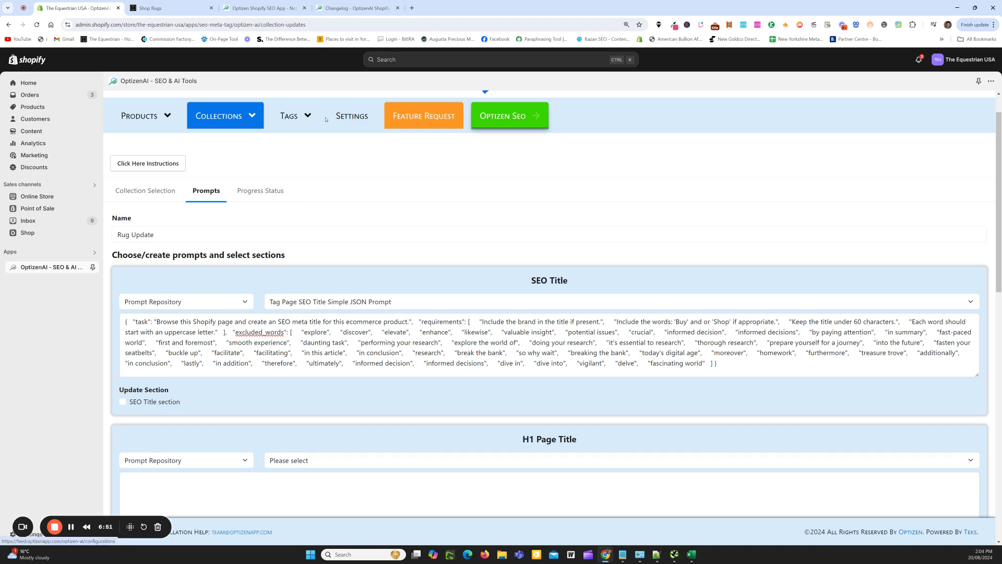
Tick SEO Title, and give H1 Page Title the Tag Page H1 Title Simple JSON Prompt, ticked
left_click(222, 117)
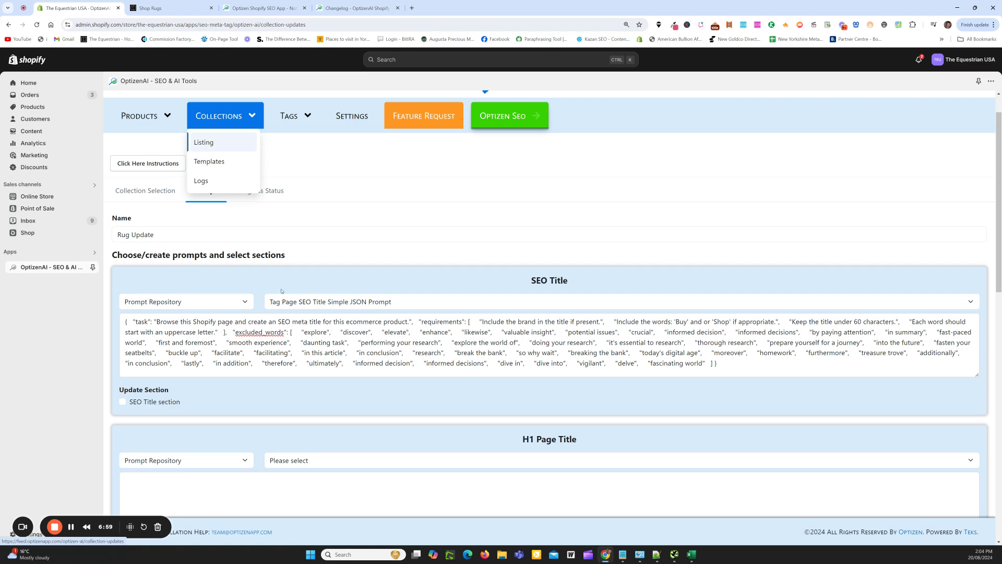
scroll(263, 312, "down", 2)
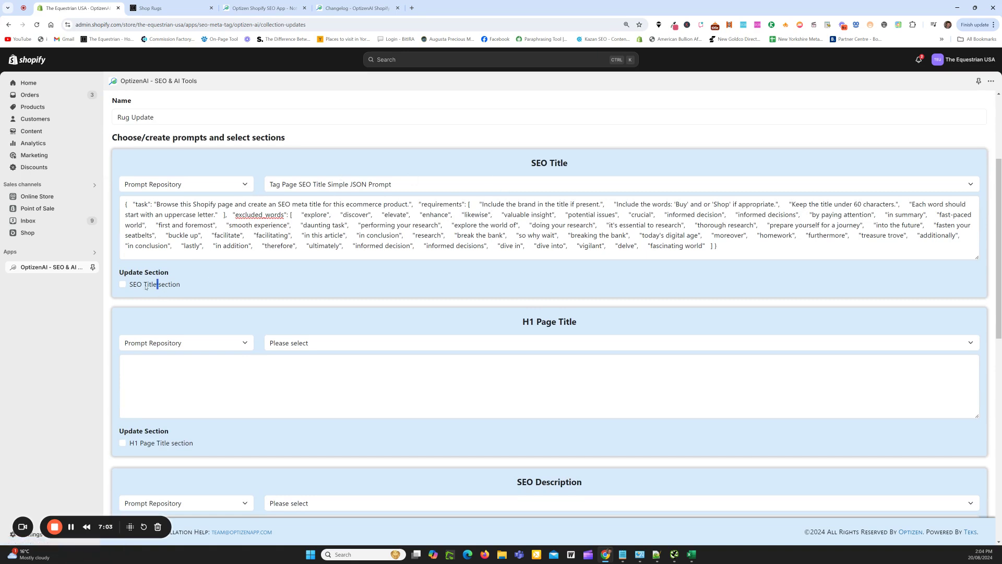
left_click(124, 285)
left_click(192, 345)
left_click(197, 356)
left_click(329, 343)
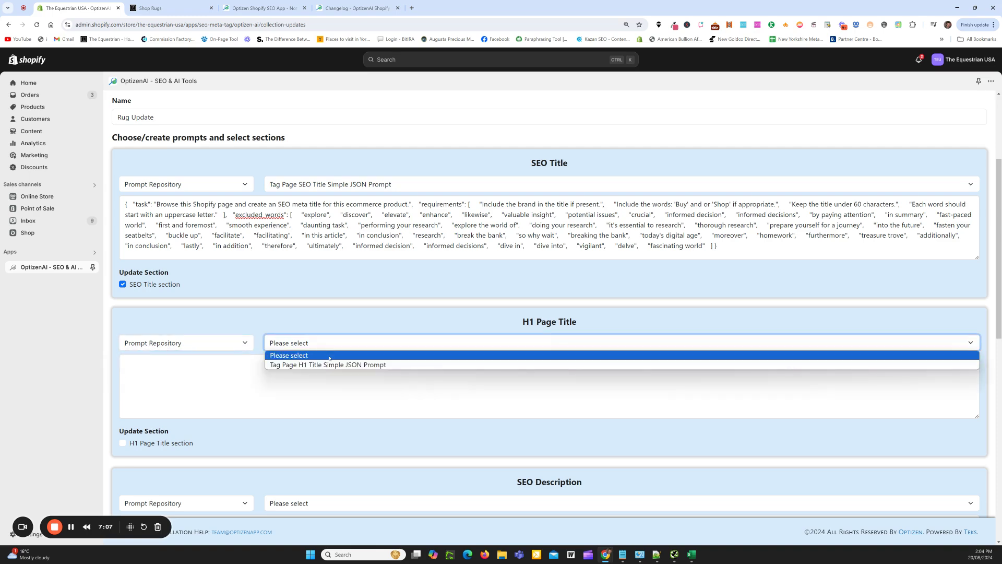
left_click(334, 362)
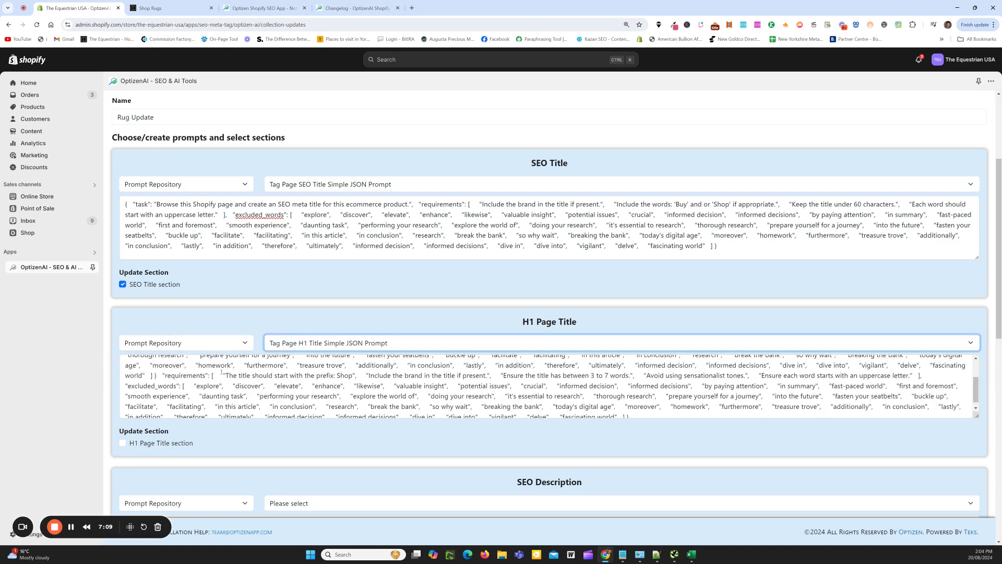
scroll(396, 342, "down", 2)
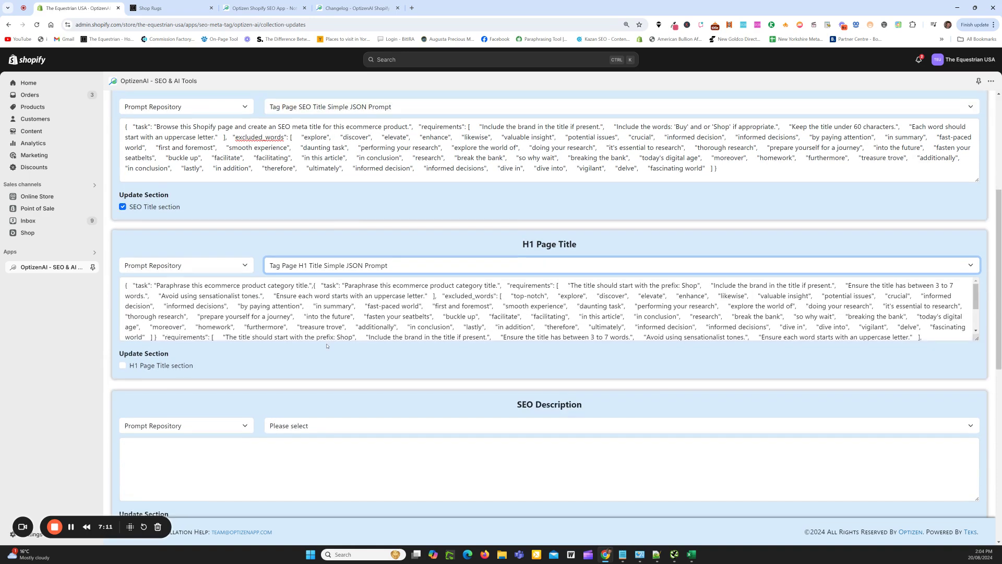
scroll(167, 380, "down", 3)
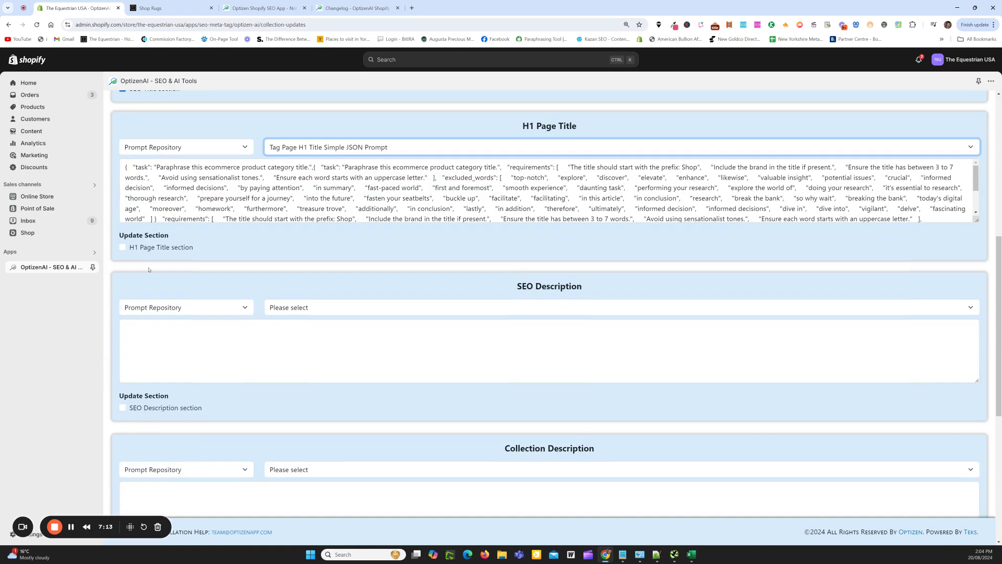
left_click(122, 247)
Set SEO Description to the Tag Page SEO Description Simple JSON Prompt and tick it
left_click(161, 307)
left_click(160, 307)
left_click(331, 308)
left_click(324, 328)
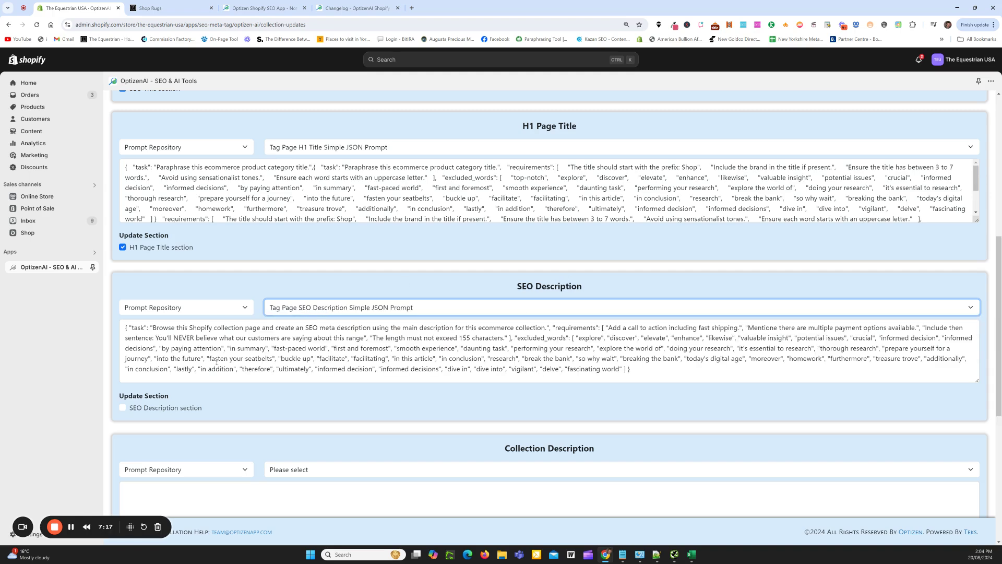
scroll(217, 361, "down", 3)
left_click(122, 290)
Set Collection Description to the Tag Page Top Description Simple JSON Prompt and tick it
left_click(174, 352)
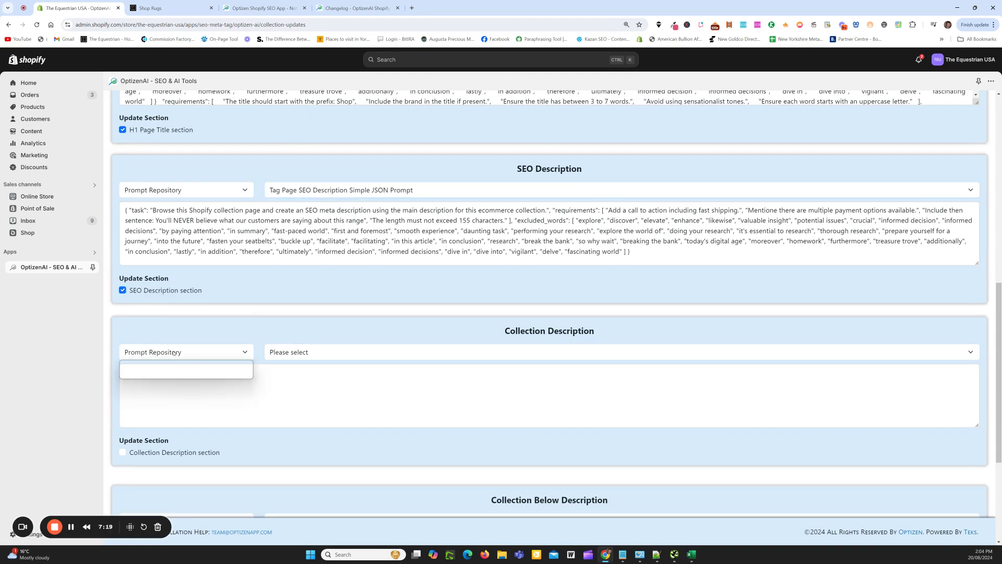
left_click(172, 361)
left_click(319, 351)
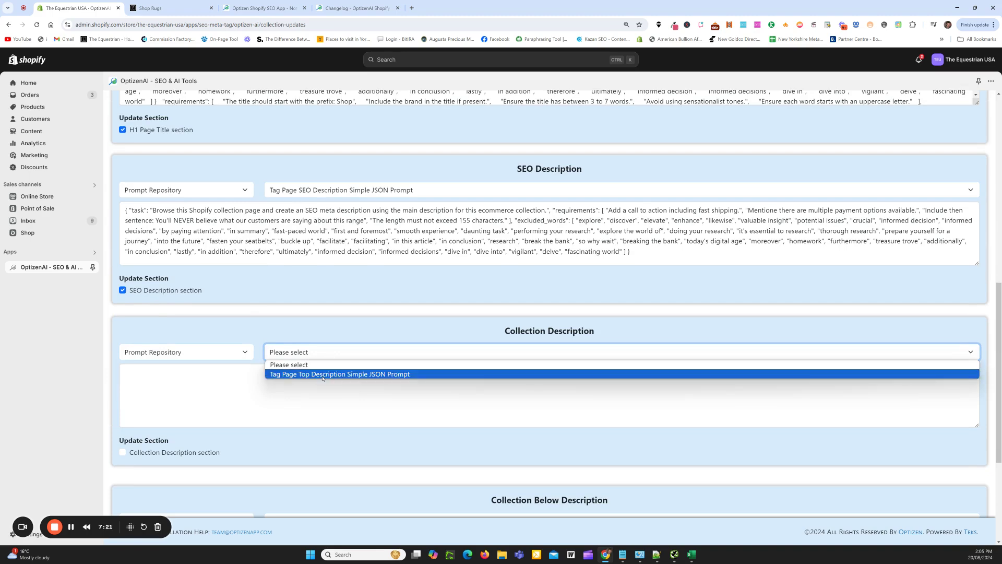
left_click(323, 374)
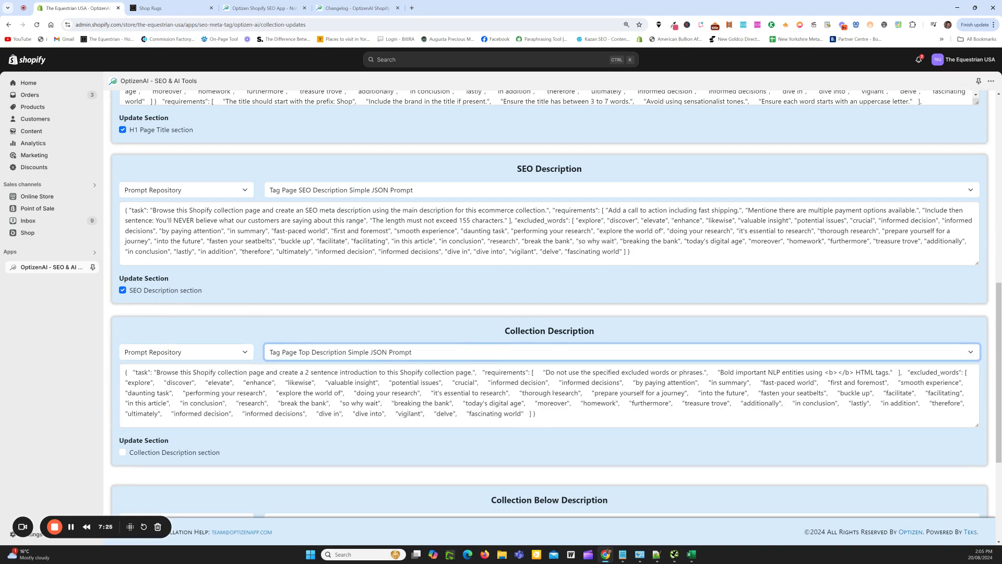
scroll(195, 387, "down", 2)
left_click(123, 335)
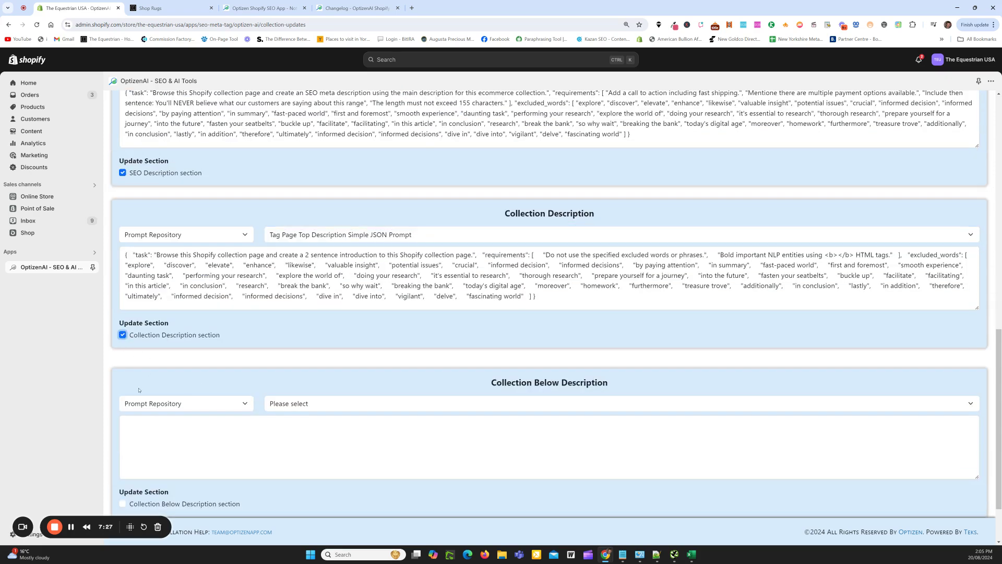
Tick Collection Below Description and assign the Collection Bottom Description Simple JSON Prompt
left_click(170, 405)
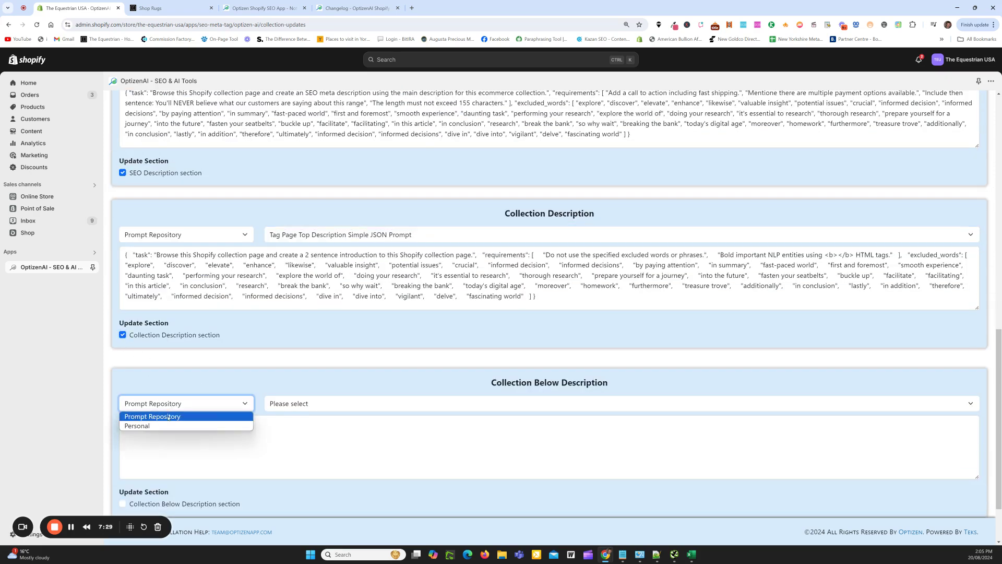
left_click(168, 417)
left_click(144, 504)
left_click(340, 405)
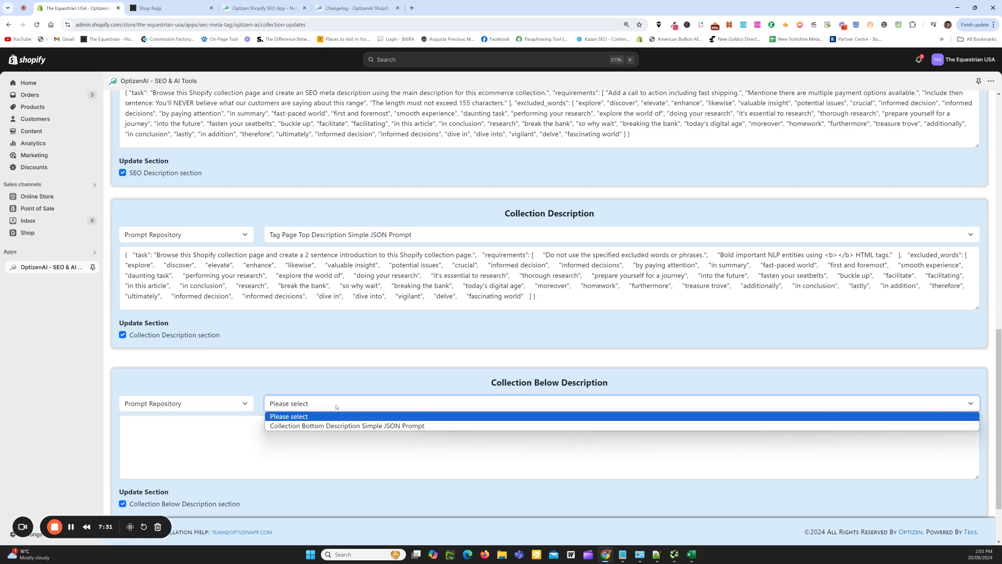
left_click(339, 426)
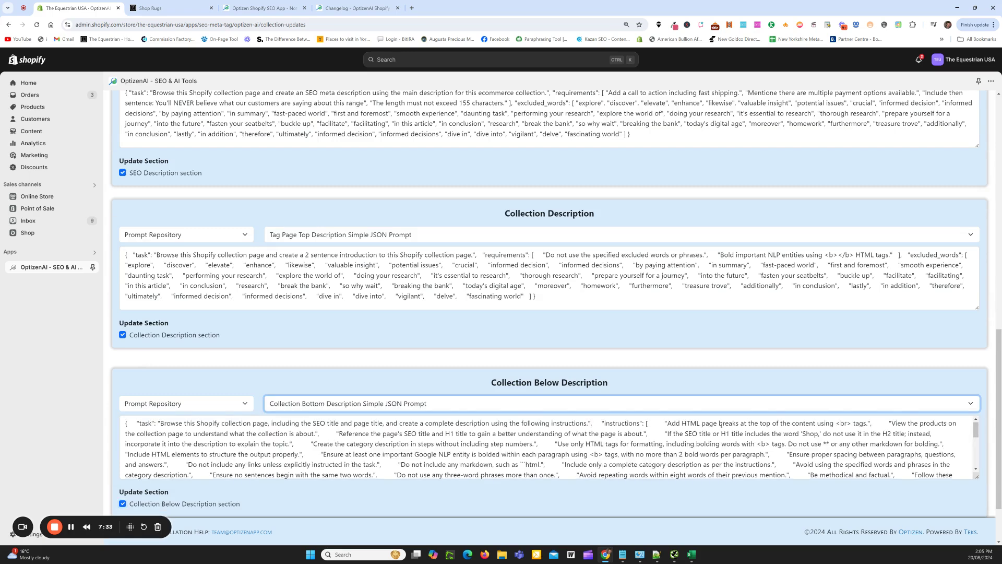
scroll(443, 432, "down", 5)
scroll(442, 431, "down", 2)
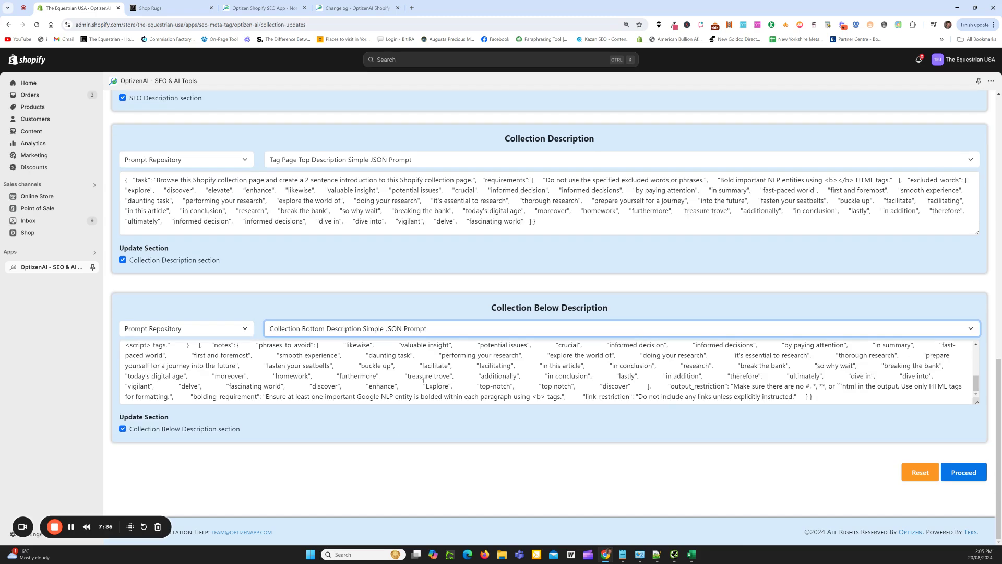
scroll(423, 380, "up", 5)
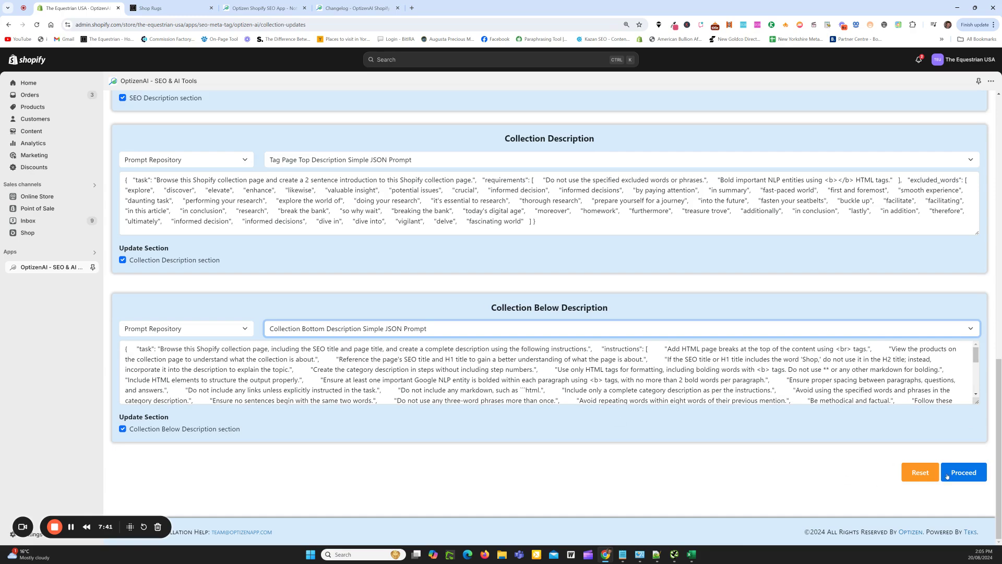
scroll(246, 333, "up", 10)
scroll(247, 332, "down", 5)
scroll(247, 333, "down", 6)
Confirm launching the Rug Update job and open its log details
left_click(964, 472)
left_click(665, 333)
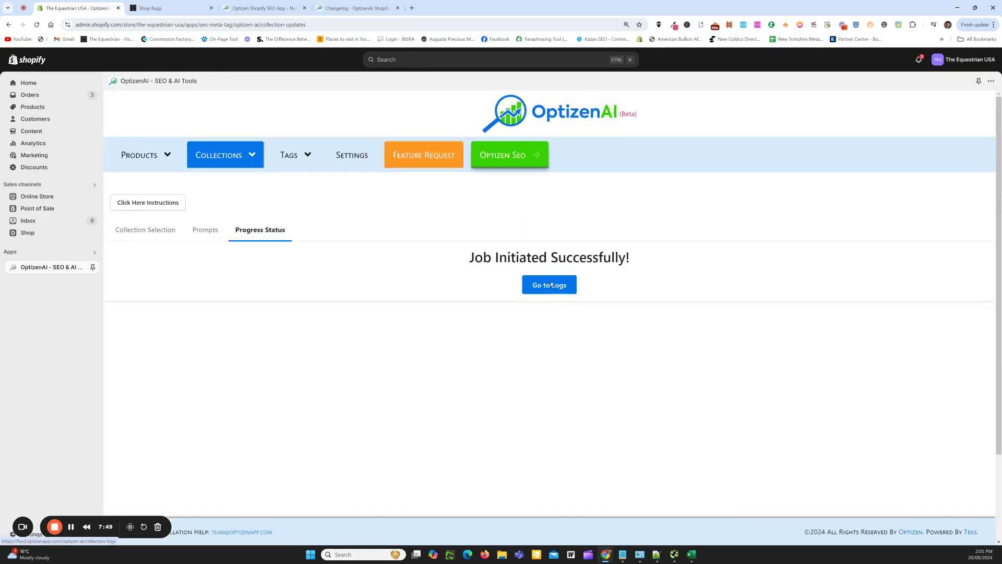
left_click(549, 285)
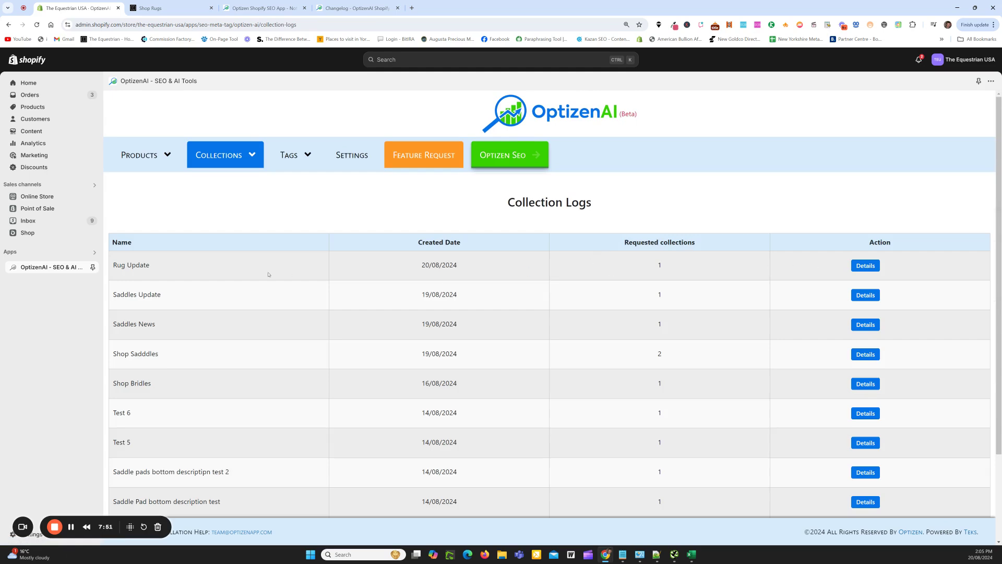
left_click(866, 265)
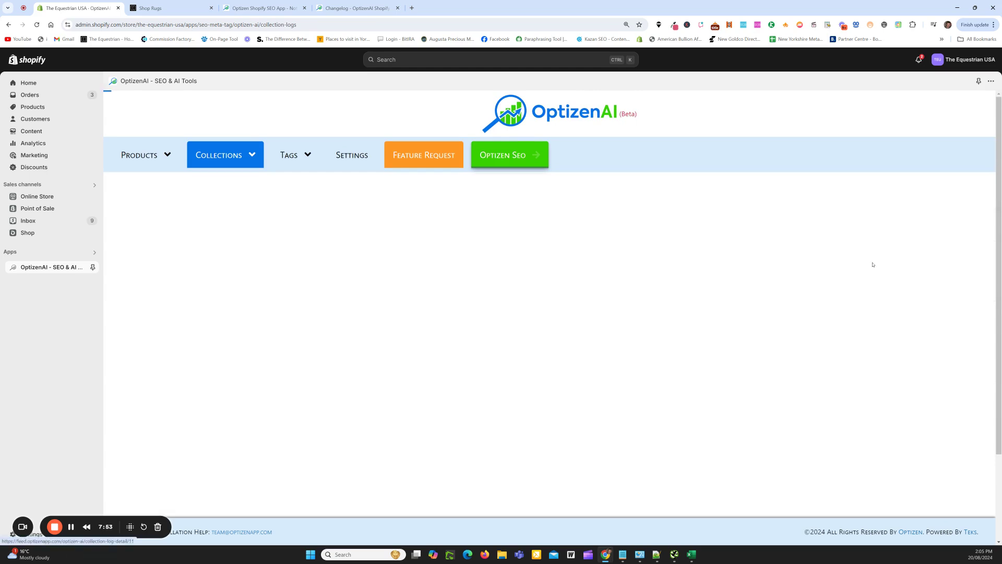
Read the full H1 Page Title, SEO Title and SEO Description prompt instructions in the log
scroll(760, 370, "down", 2)
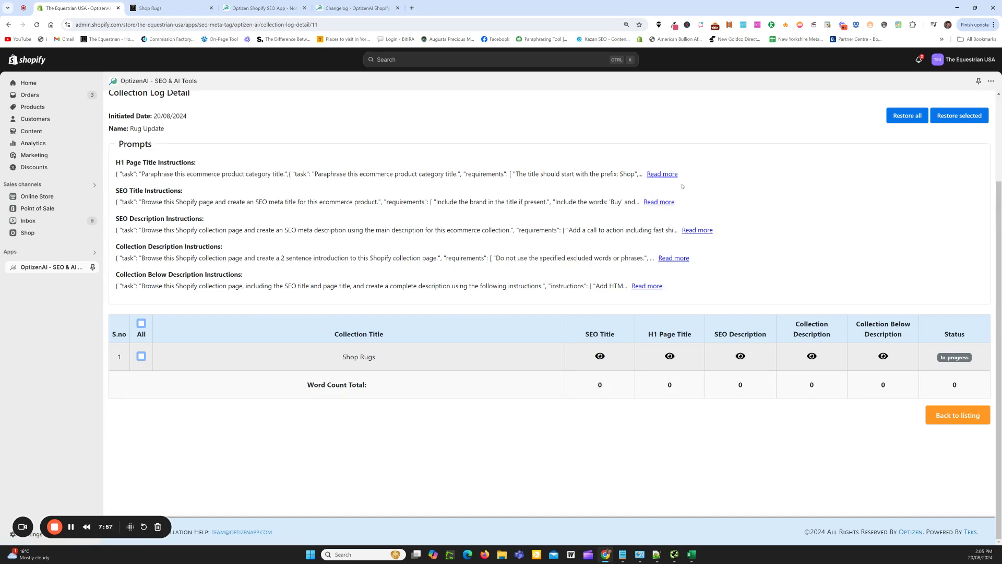
left_click(662, 174)
left_click(745, 198)
scroll(662, 191, "down", 2)
left_click(659, 202)
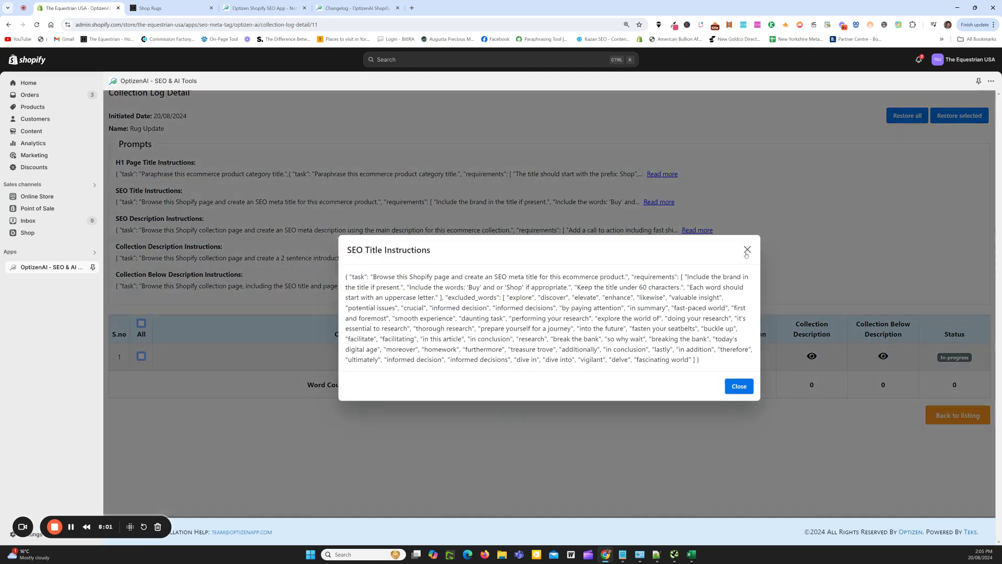
left_click(748, 251)
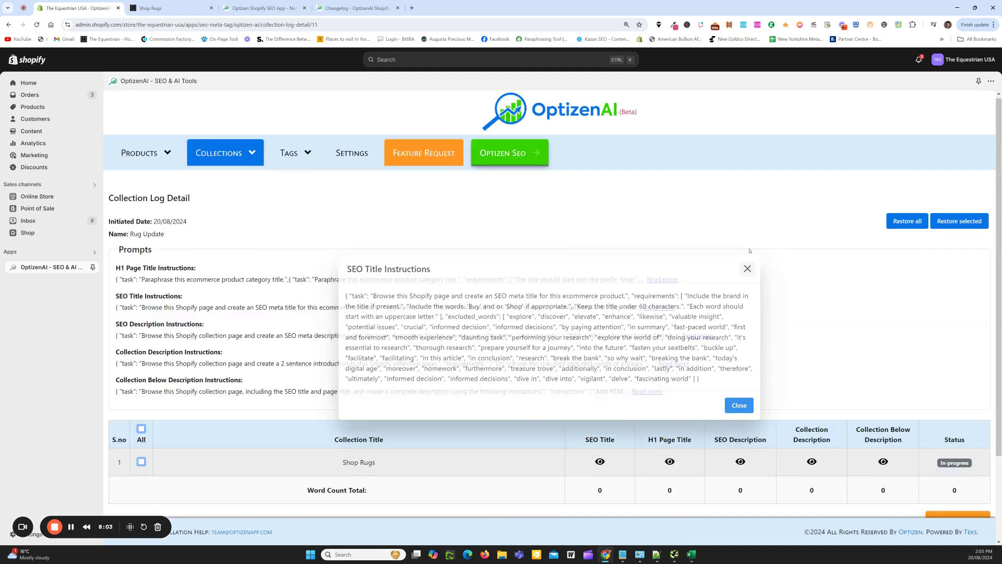
scroll(714, 245, "down", 2)
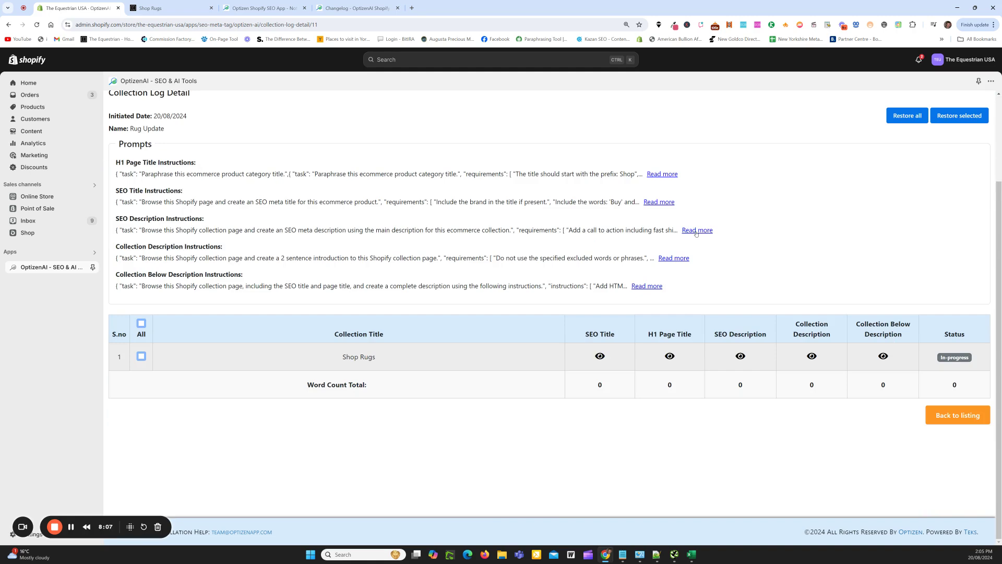
left_click(696, 230)
left_click(748, 244)
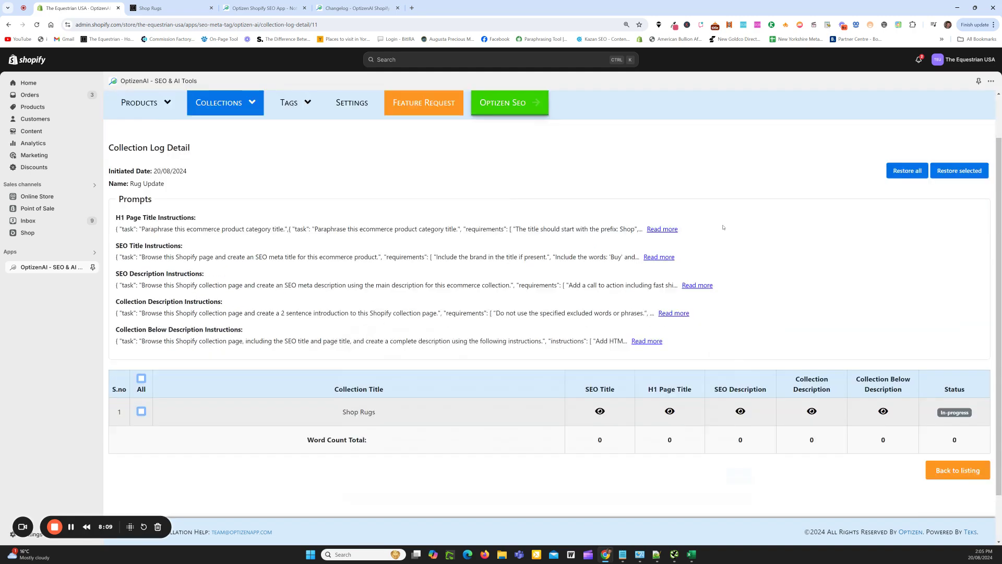
scroll(656, 187, "down", 2)
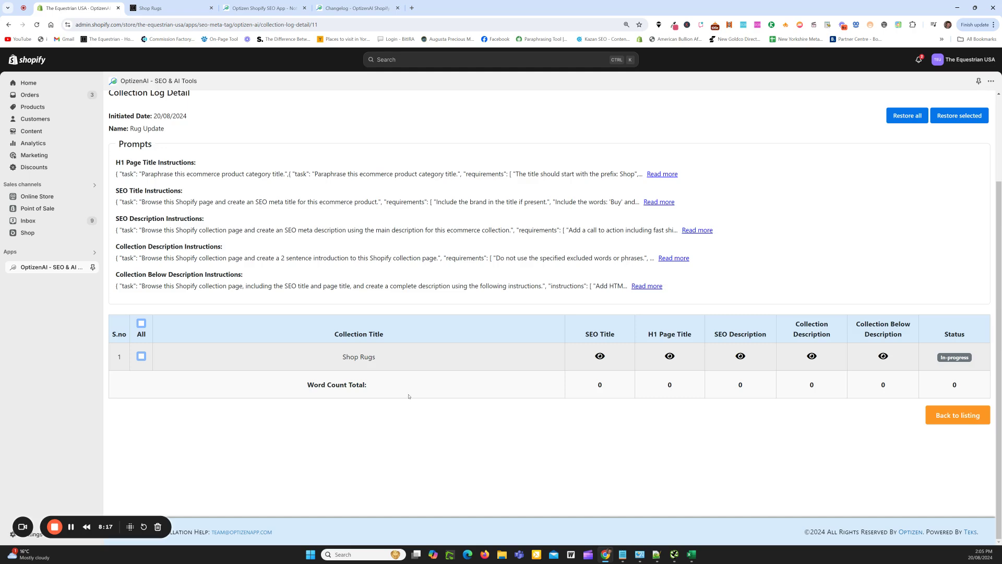
scroll(365, 324, "up", 2)
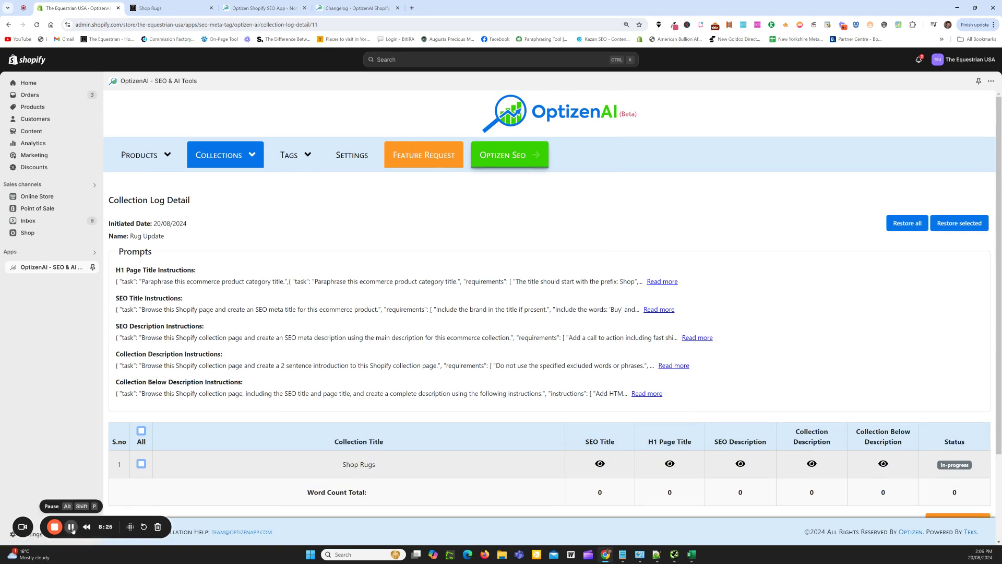
left_click(290, 157)
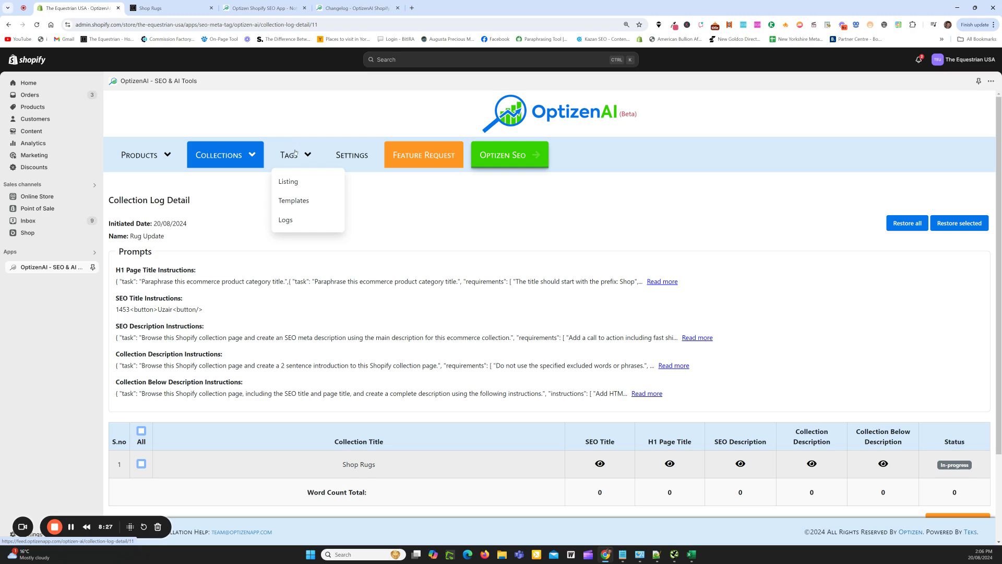
Open the Tags listing and filter it to the 'rugs' collection
left_click(289, 181)
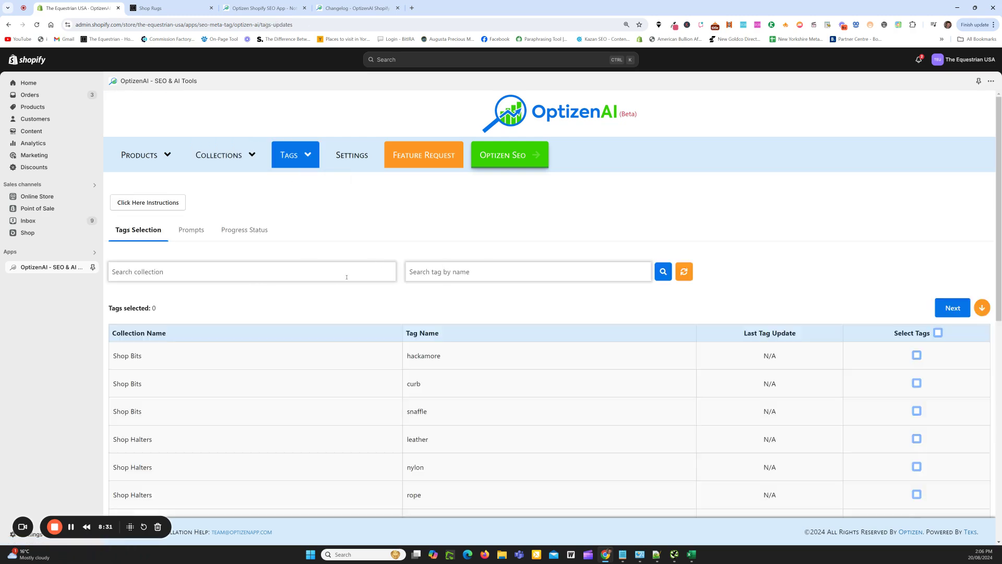
left_click(326, 277)
type("rugs")
left_click(663, 272)
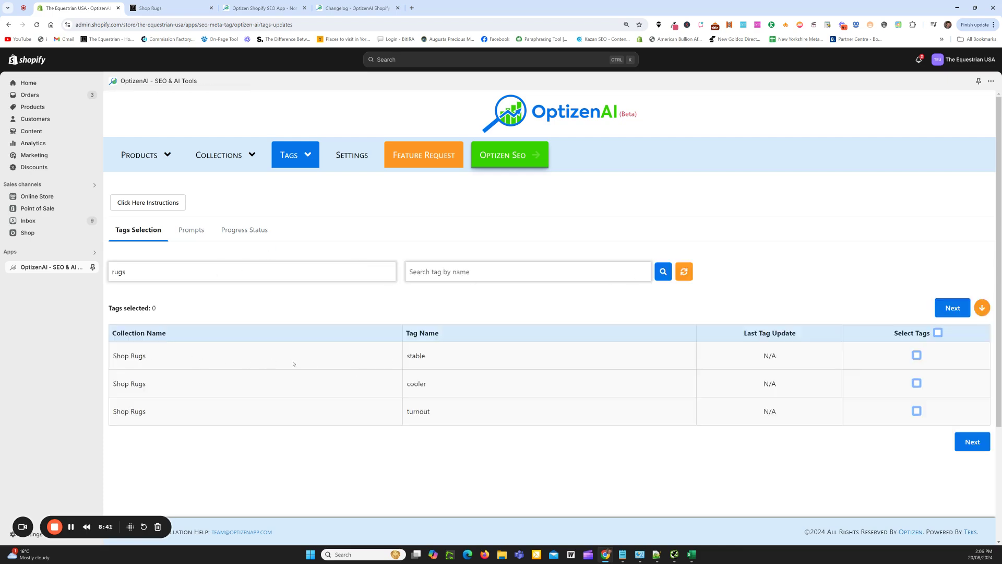
scroll(422, 364, "down", 2)
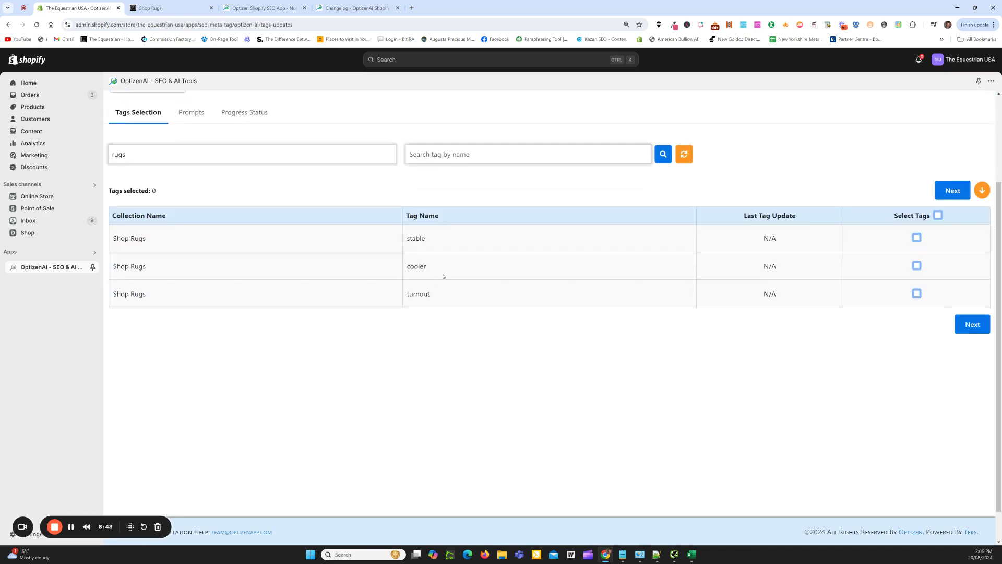
scroll(443, 276, "up", 1)
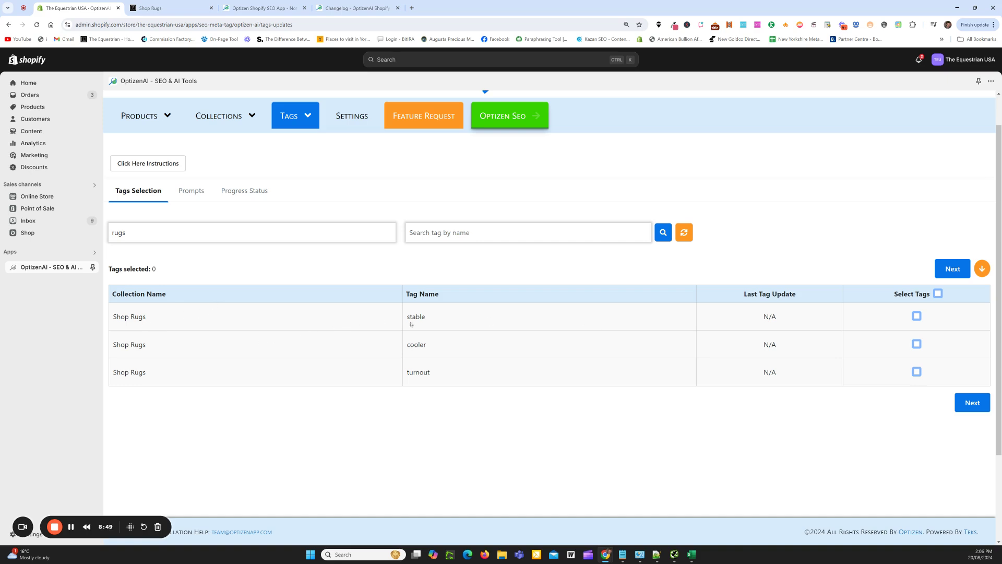
Select the stable, cooler and turnout tags, continue, and name the update 'Rugs Sub Collection'
left_click(938, 293)
scroll(965, 260, "down", 2)
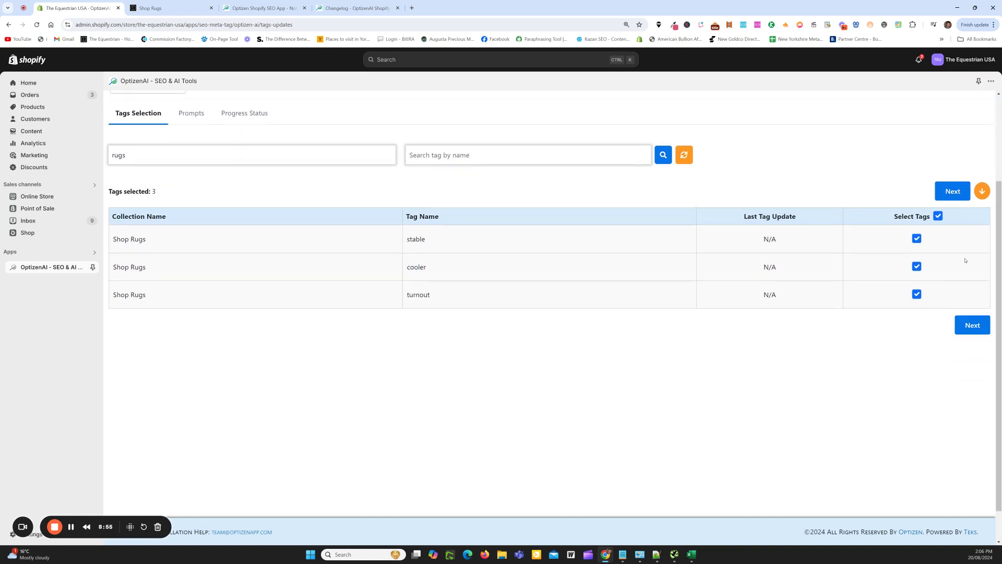
left_click(952, 191)
left_click(243, 270)
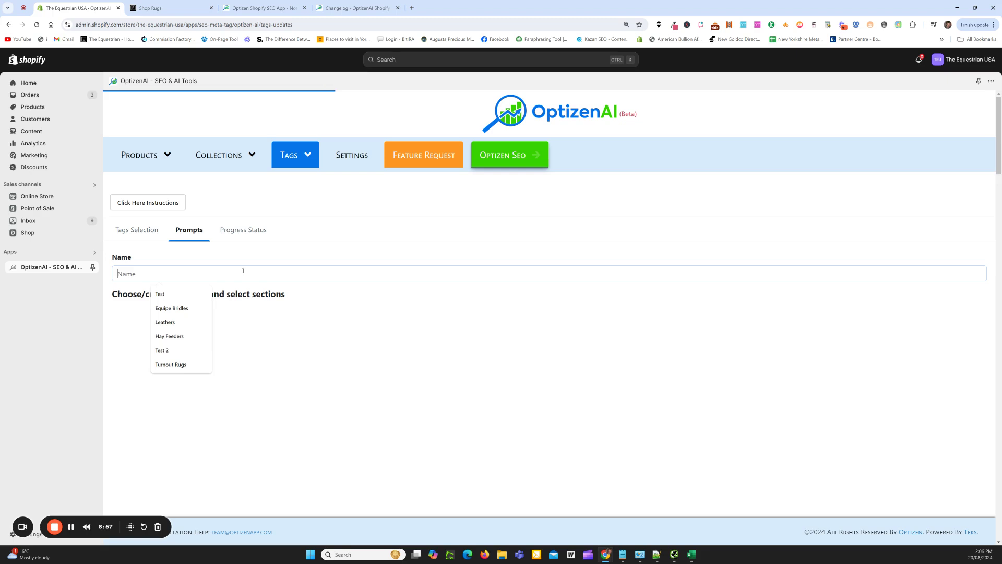
type("Rugs Sub Collec")
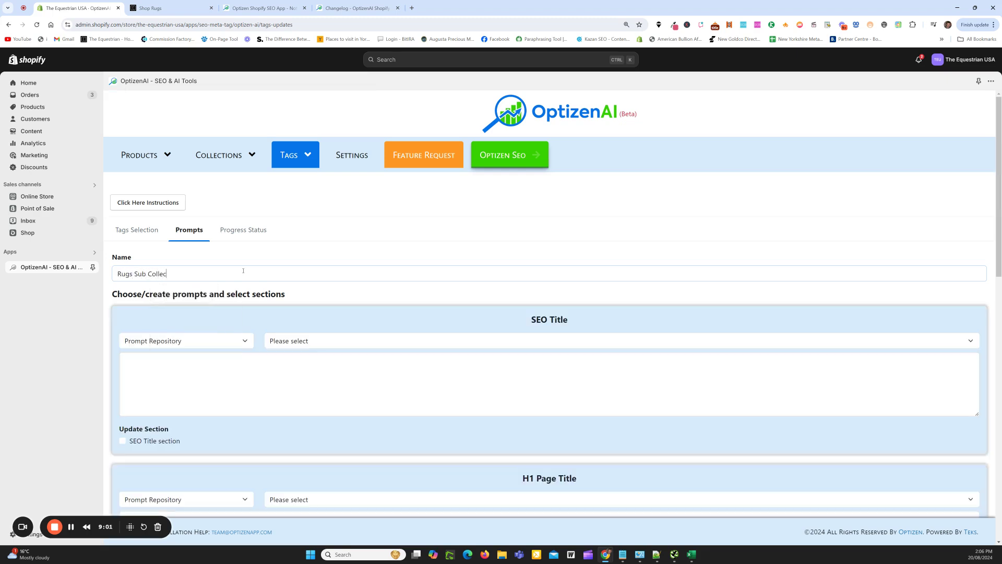